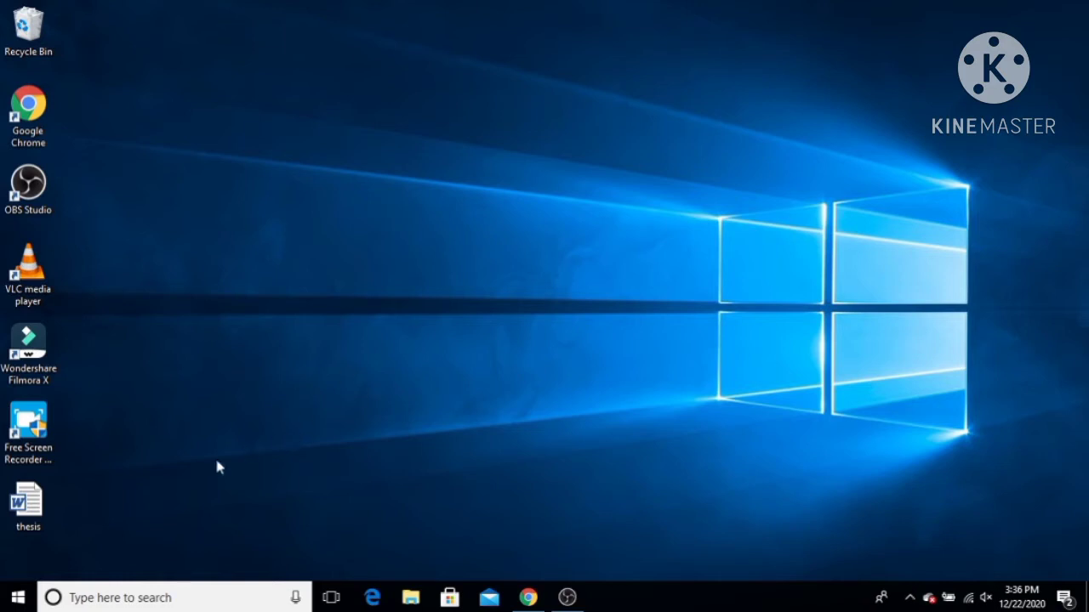
Open Settings from Start and go to Network & Internet > VPN.
left_click(25, 604)
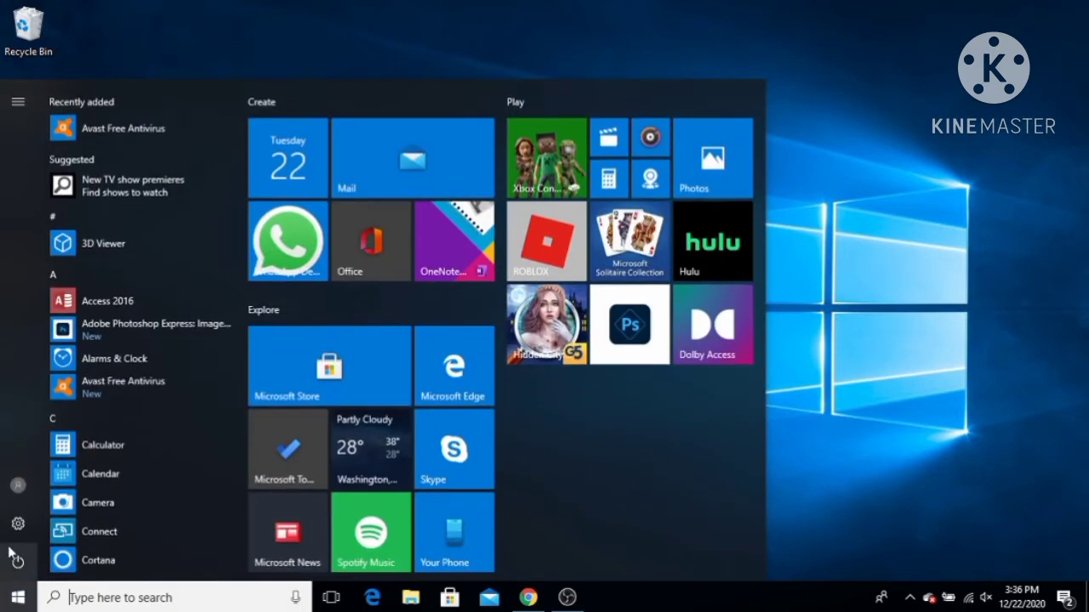
left_click(18, 524)
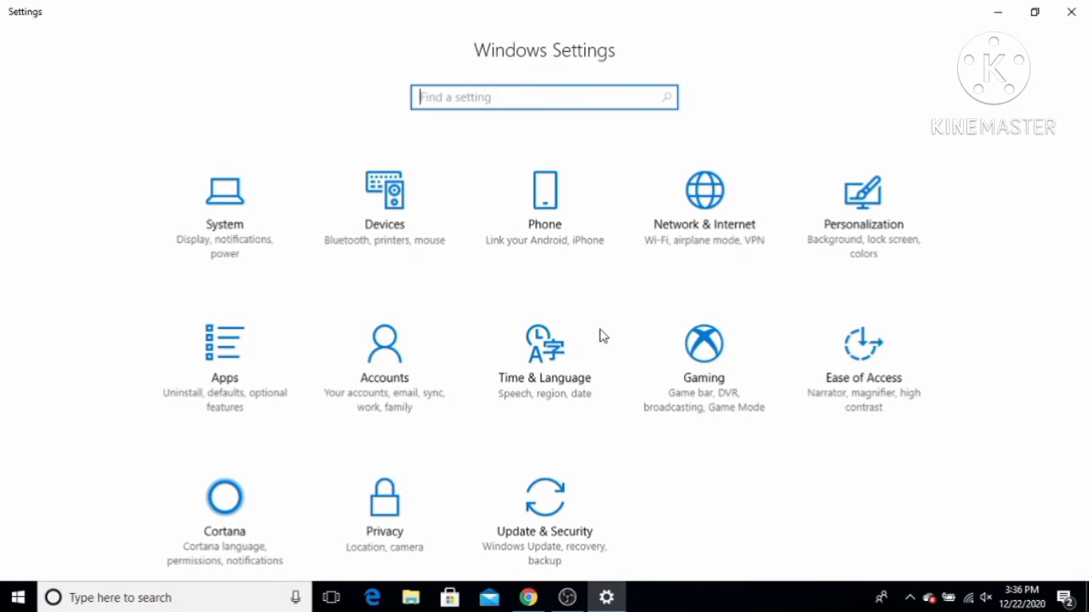
left_click(703, 223)
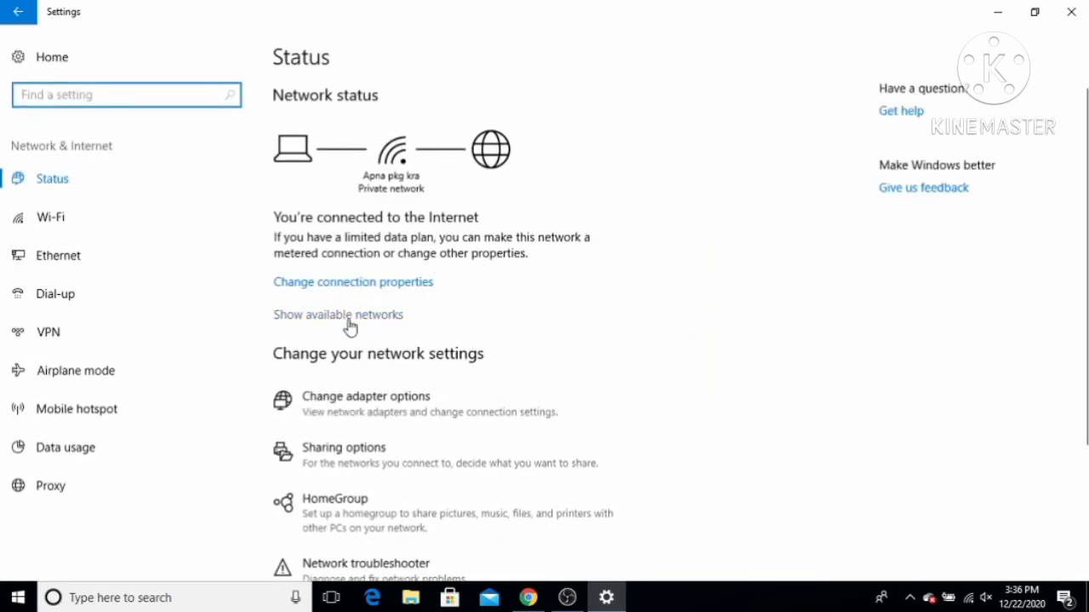
left_click(83, 338)
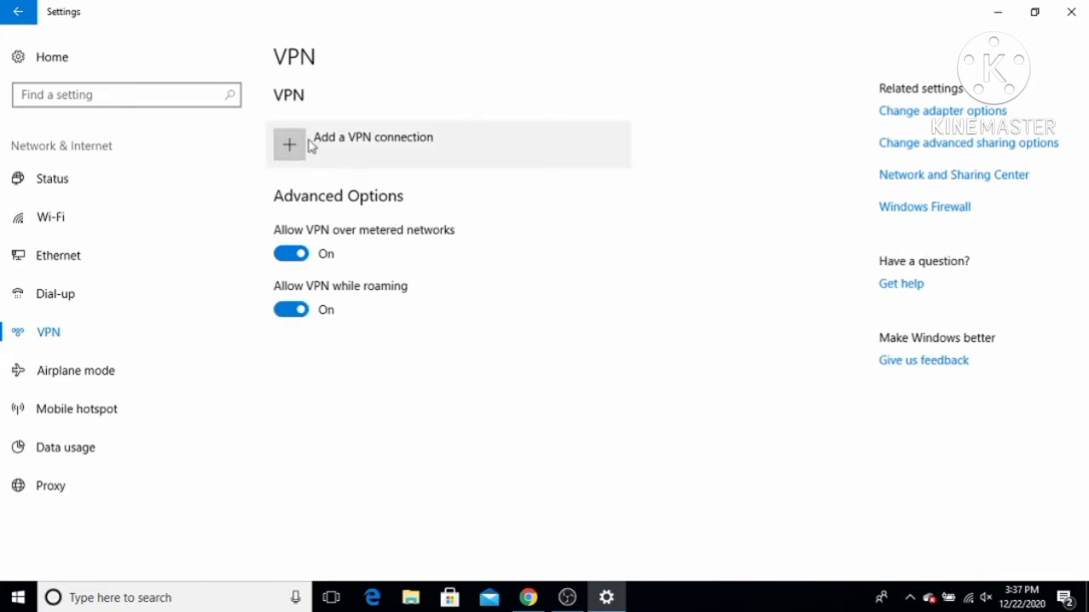
Start a VPN connection with provider Windows (built-in) and connection name 'vpnbook'.
left_click(362, 143)
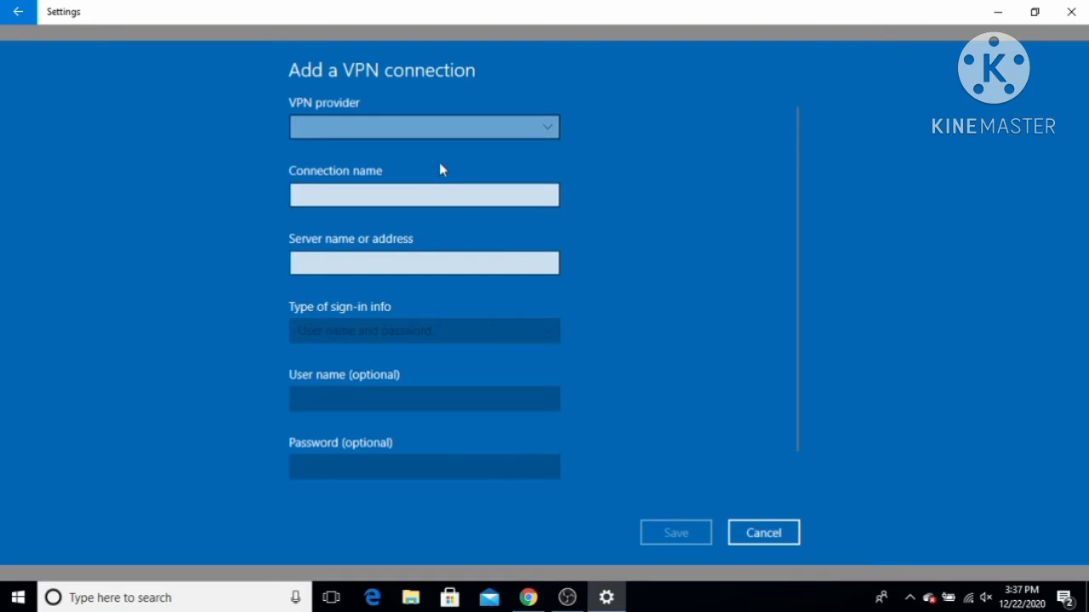
left_click(489, 128)
left_click(446, 129)
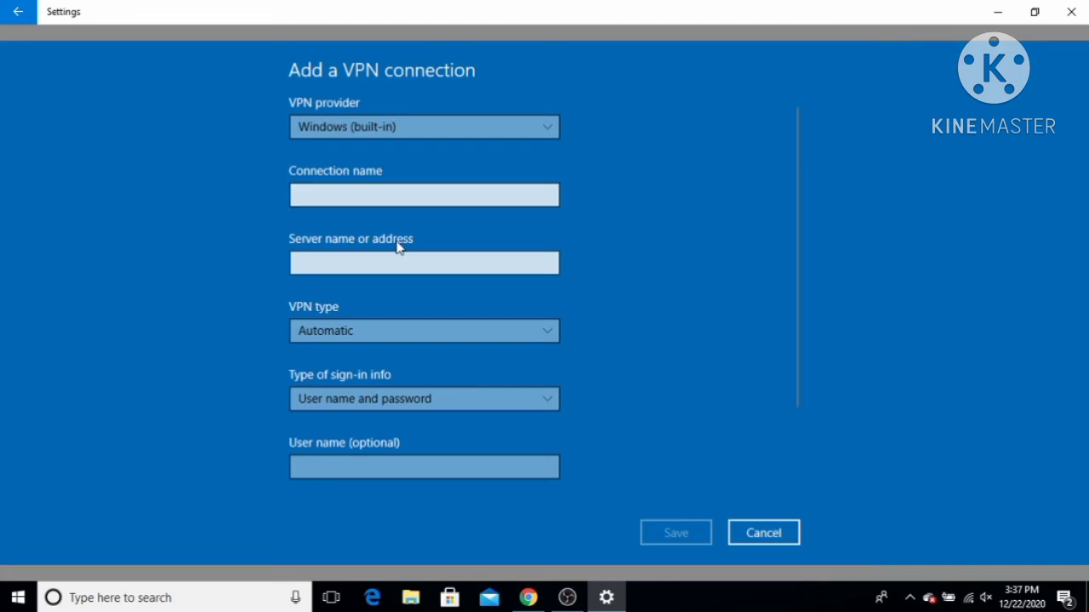
left_click(380, 194)
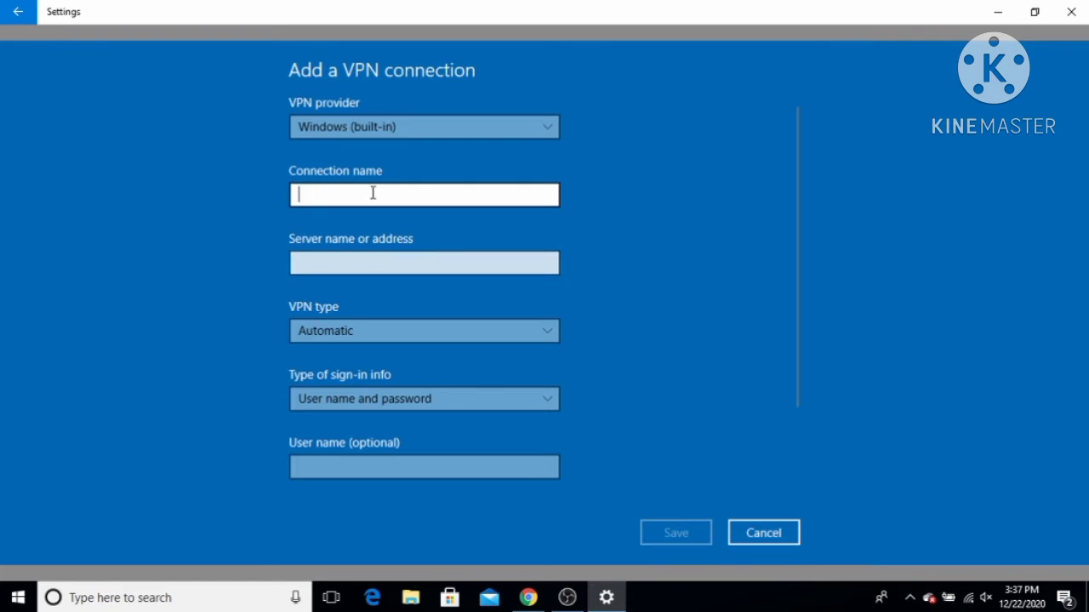
type("vpn")
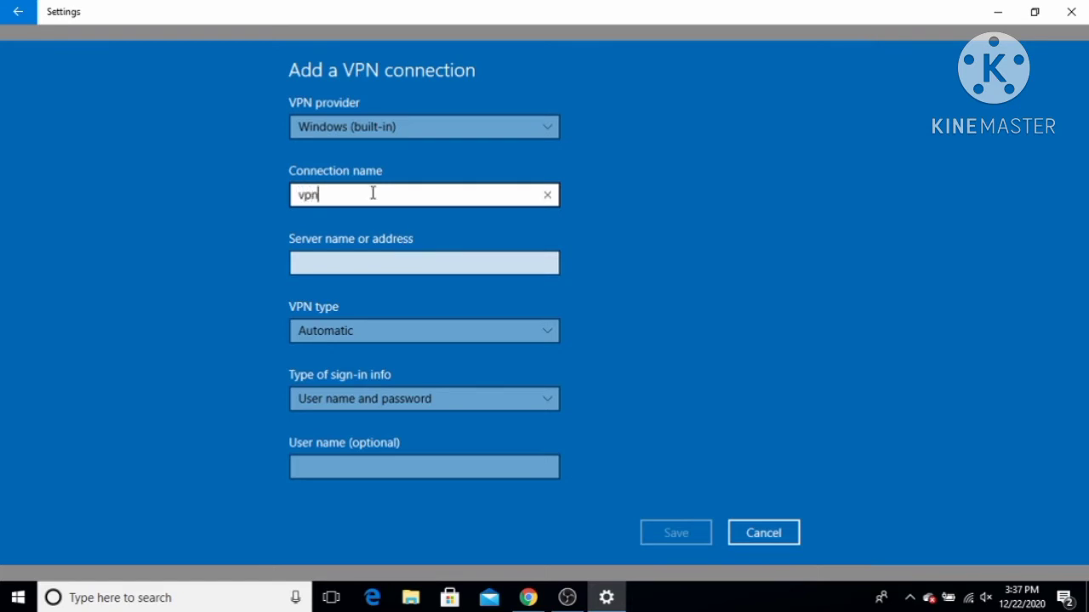
type("book")
left_click(337, 262)
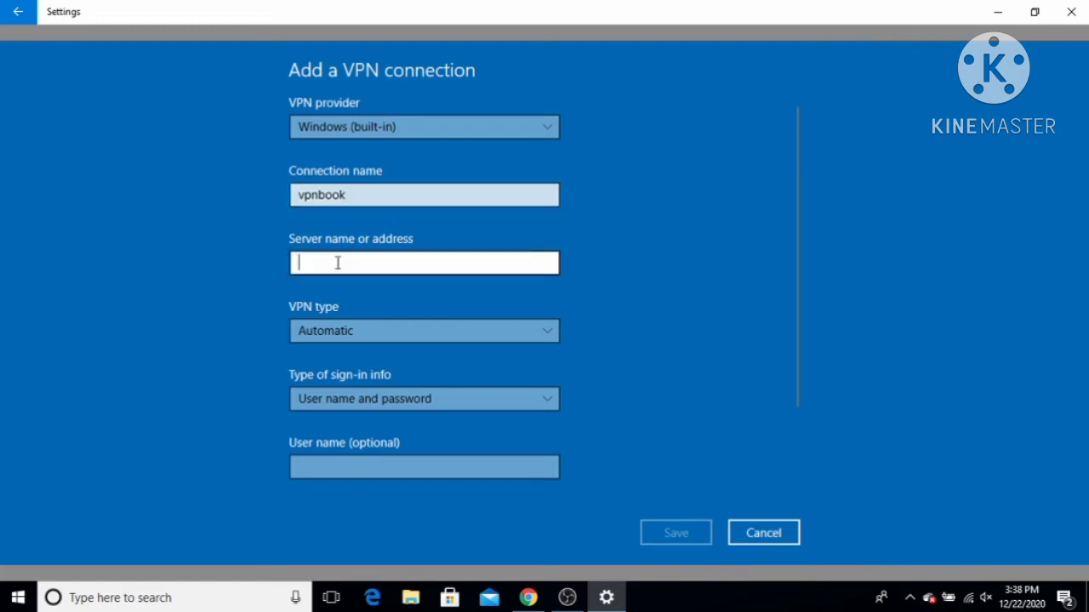
key("super+Tab")
left_click(335, 267)
Switch to Chrome and go to VPNBook's Free VPN accounts page.
left_click(524, 598)
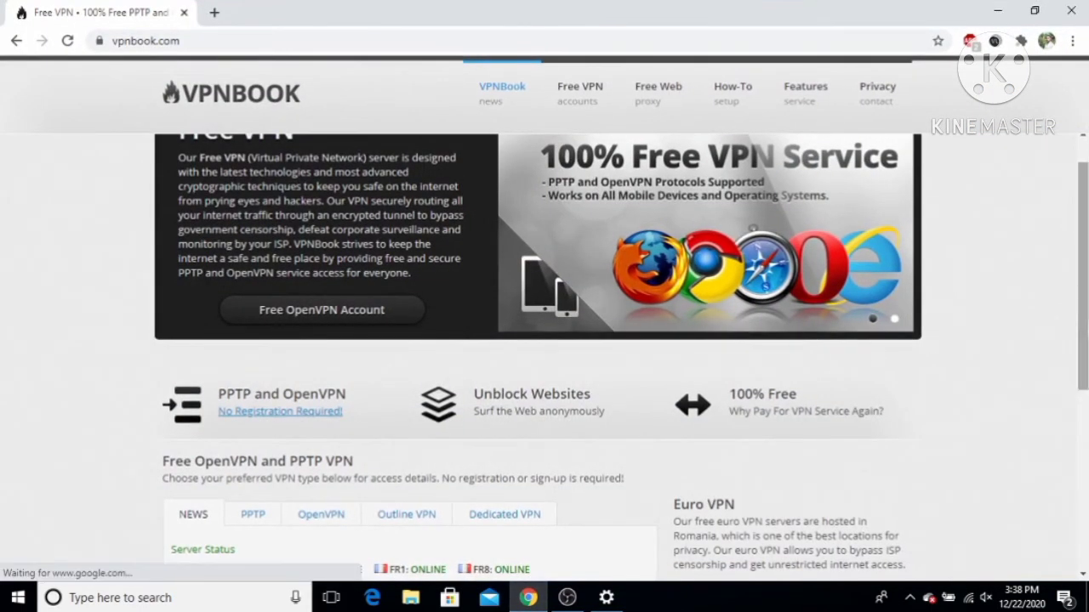
scroll(1086, 322, "up", 1)
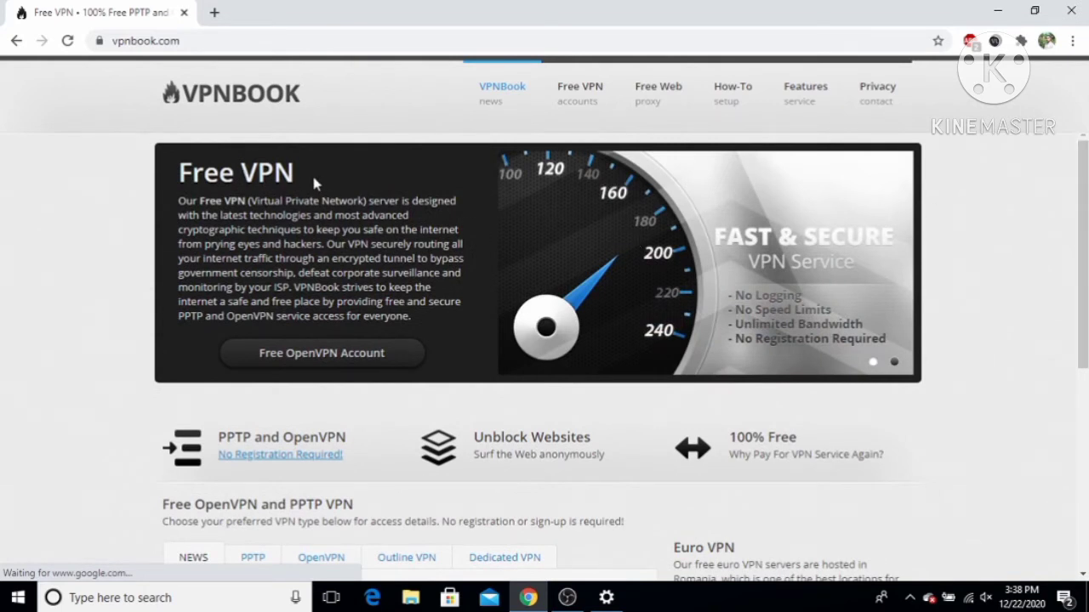
left_click(583, 105)
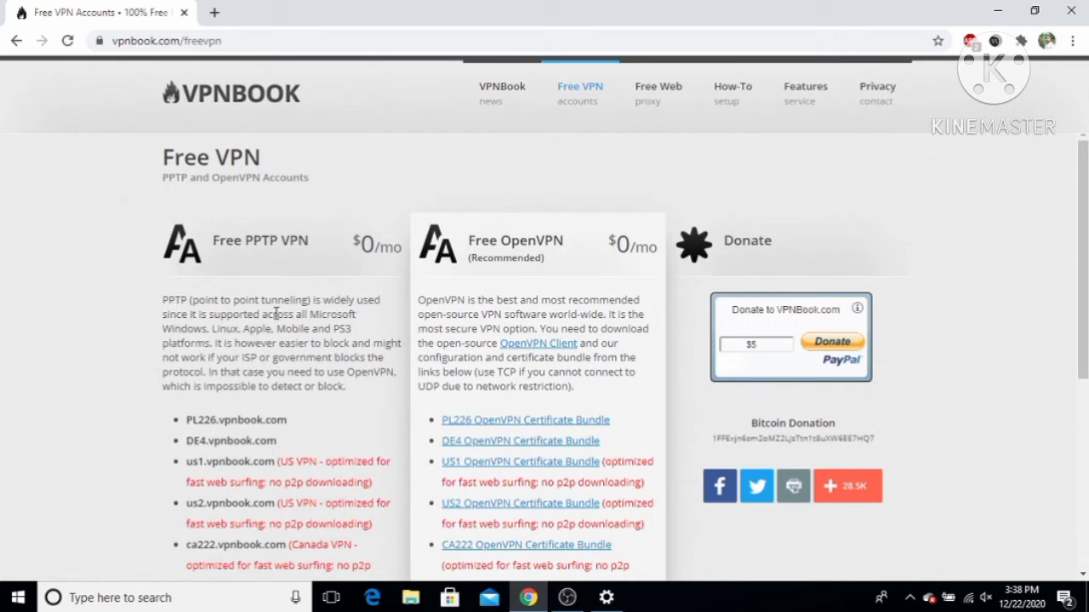
Select and copy the fr8.vpnbook.com server address from the PPTP list.
scroll(1070, 336, "down", 2)
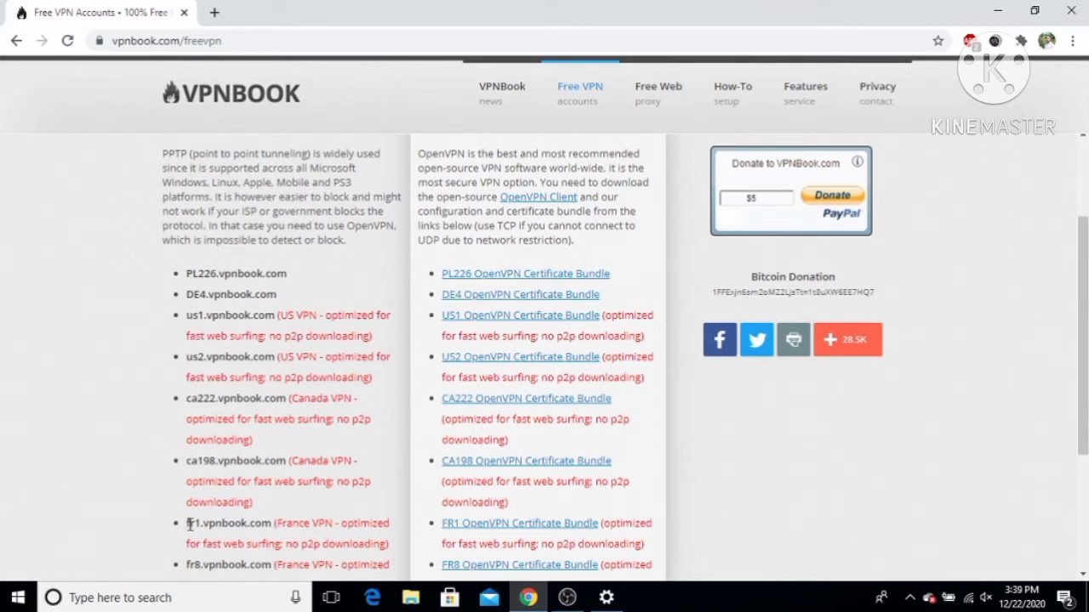
left_click_drag(187, 523, 272, 523)
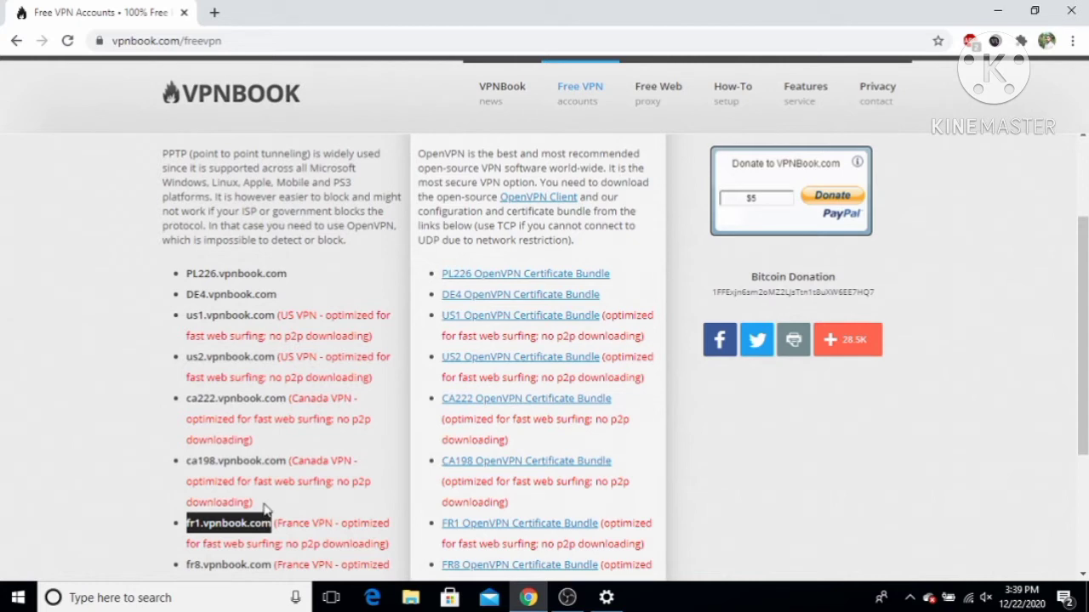
left_click_drag(271, 564, 197, 565)
left_click(198, 563)
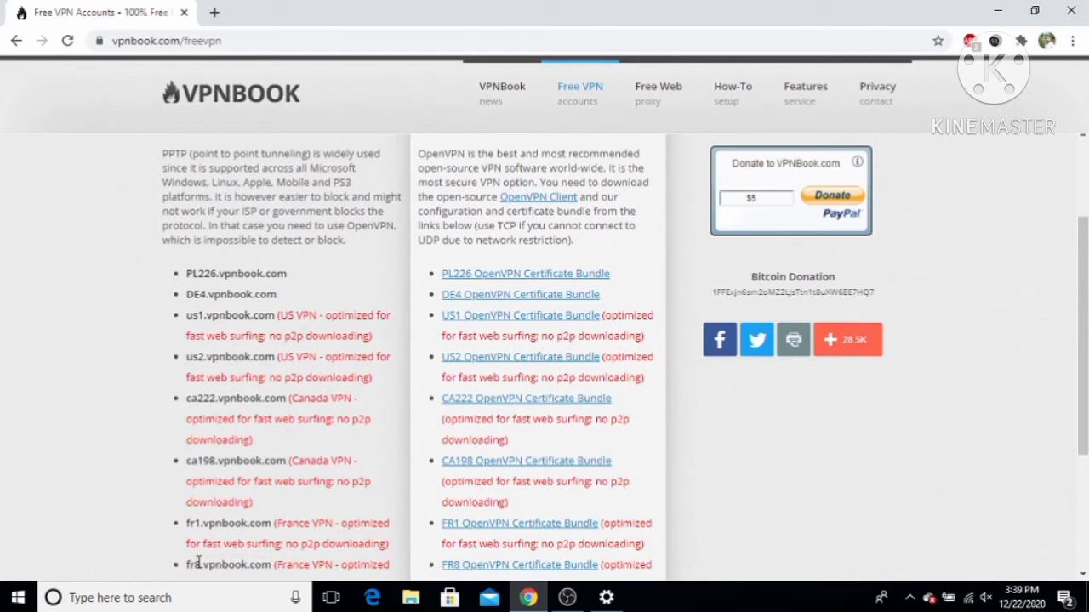
scroll(258, 437, "down", 2)
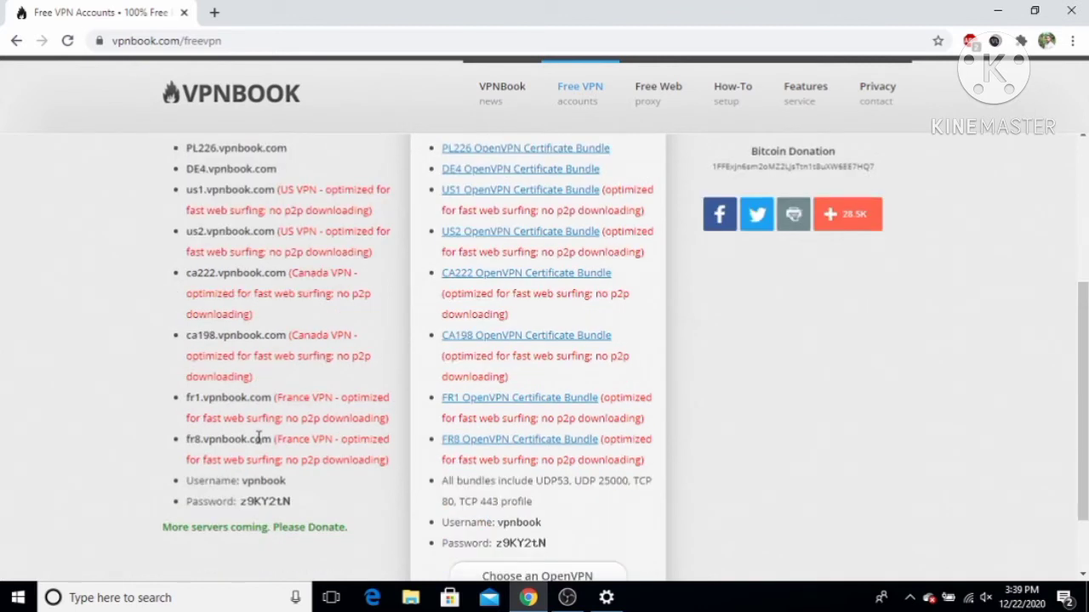
left_click_drag(271, 439, 185, 439)
left_click(198, 438)
left_click_drag(270, 439, 187, 432)
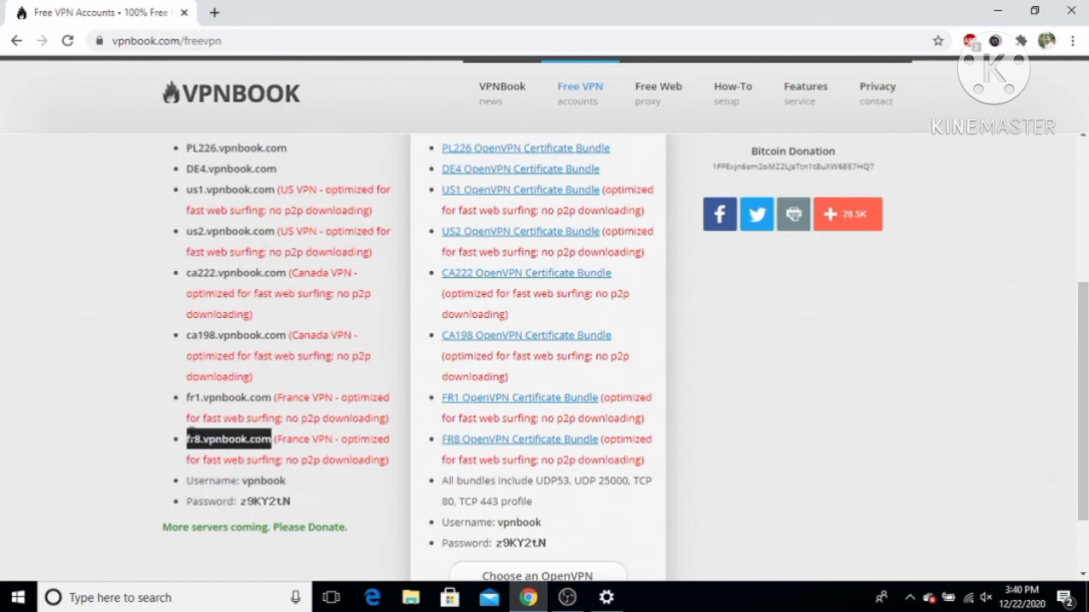
right_click(209, 440)
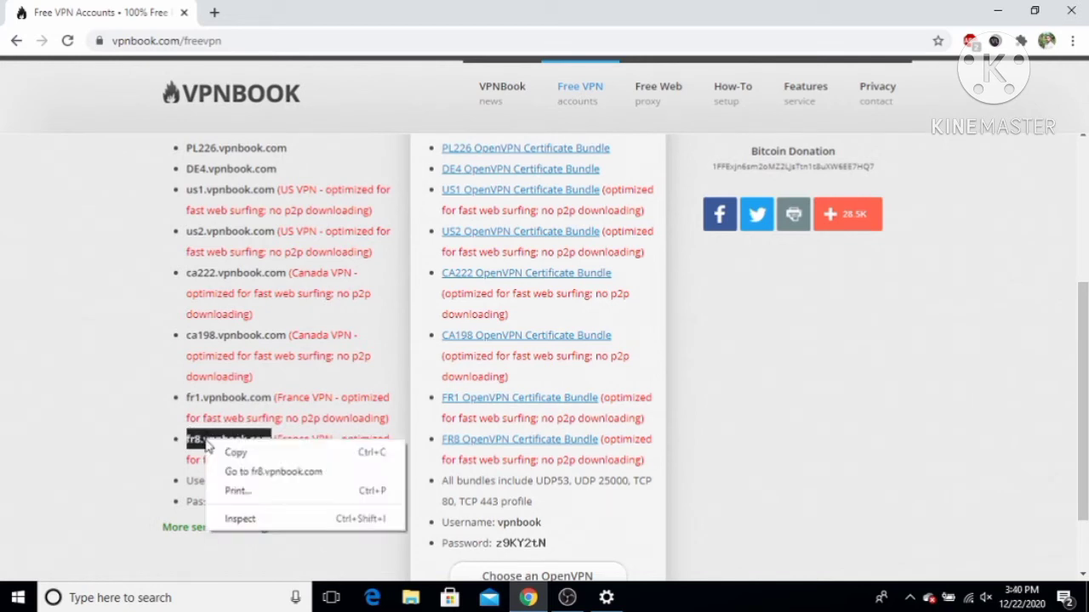
left_click(231, 452)
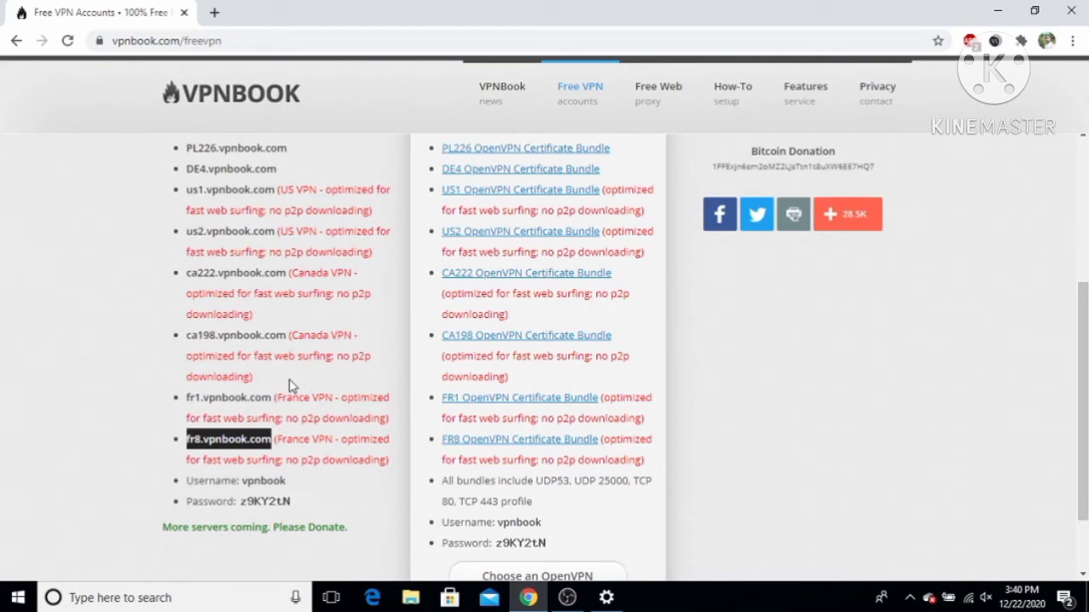
Paste fr8.vpnbook.com as server name, choose PPTP and user name and password sign-in.
left_click(606, 598)
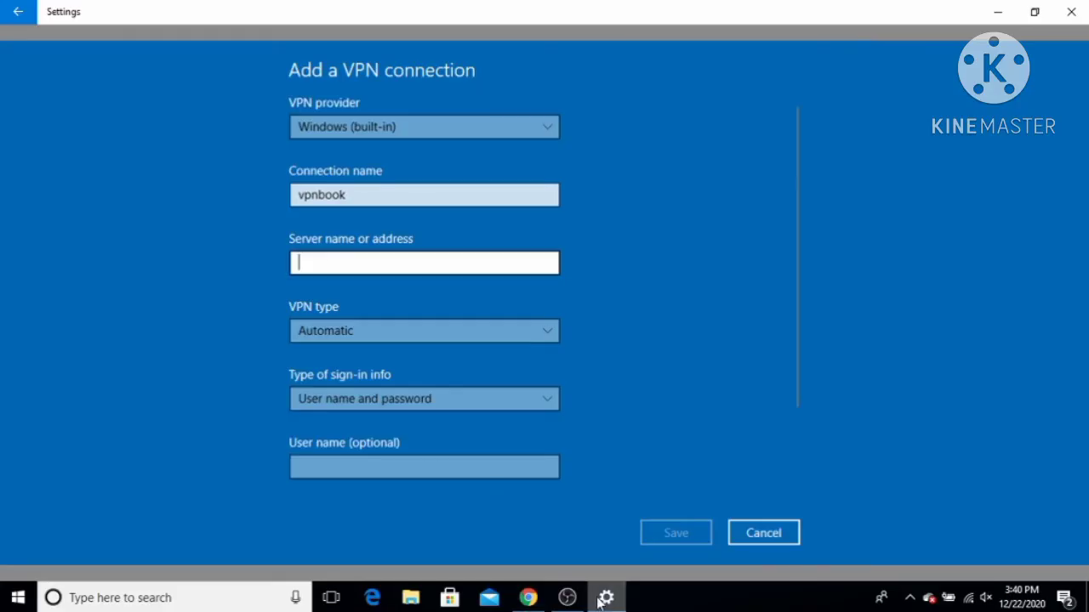
right_click(373, 259)
left_click(368, 243)
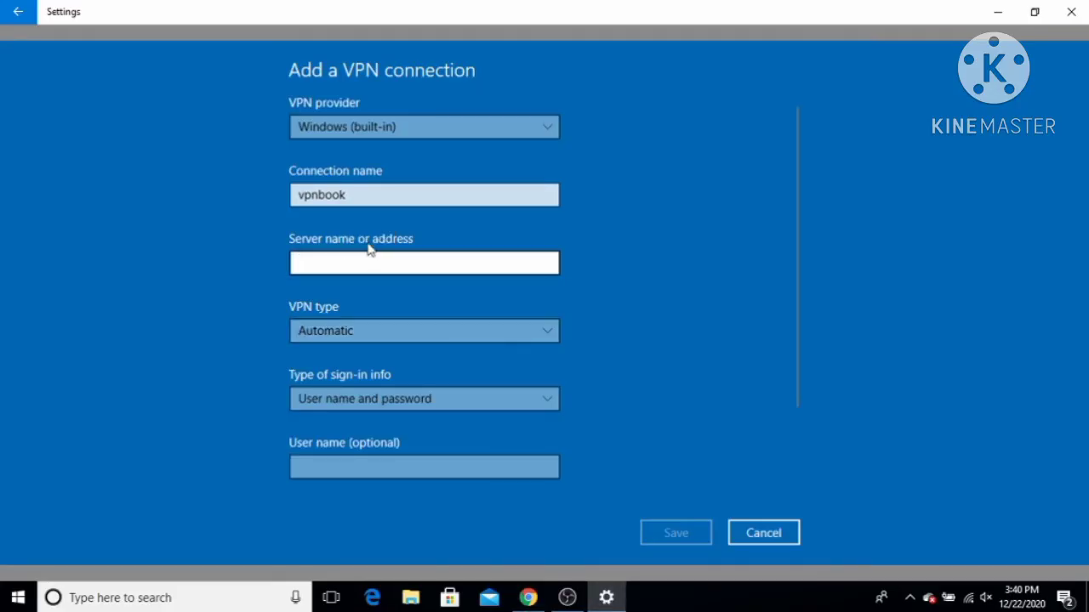
left_click(403, 345)
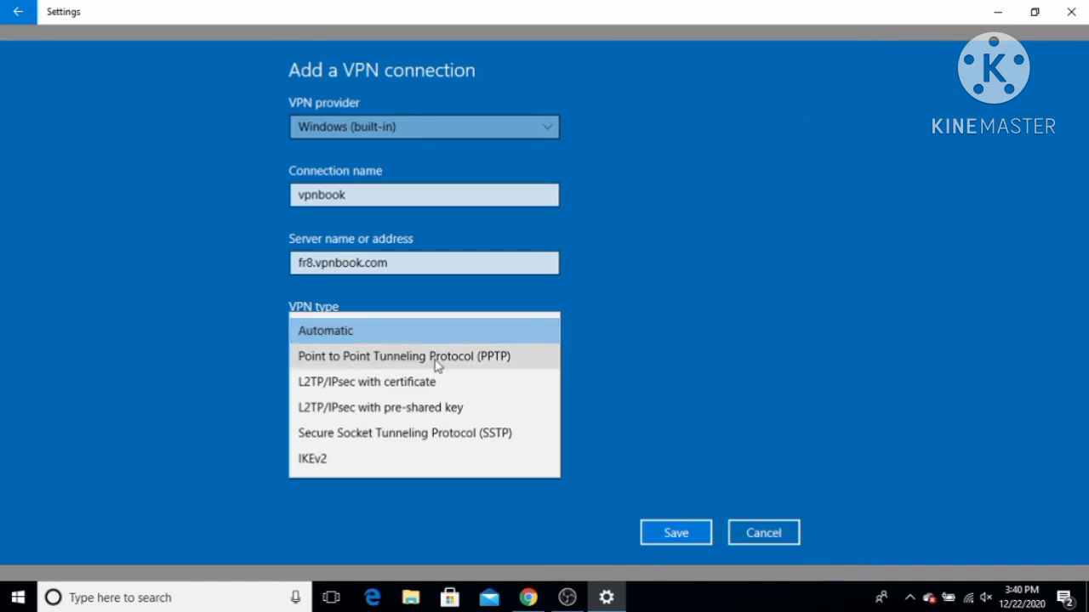
left_click(379, 359)
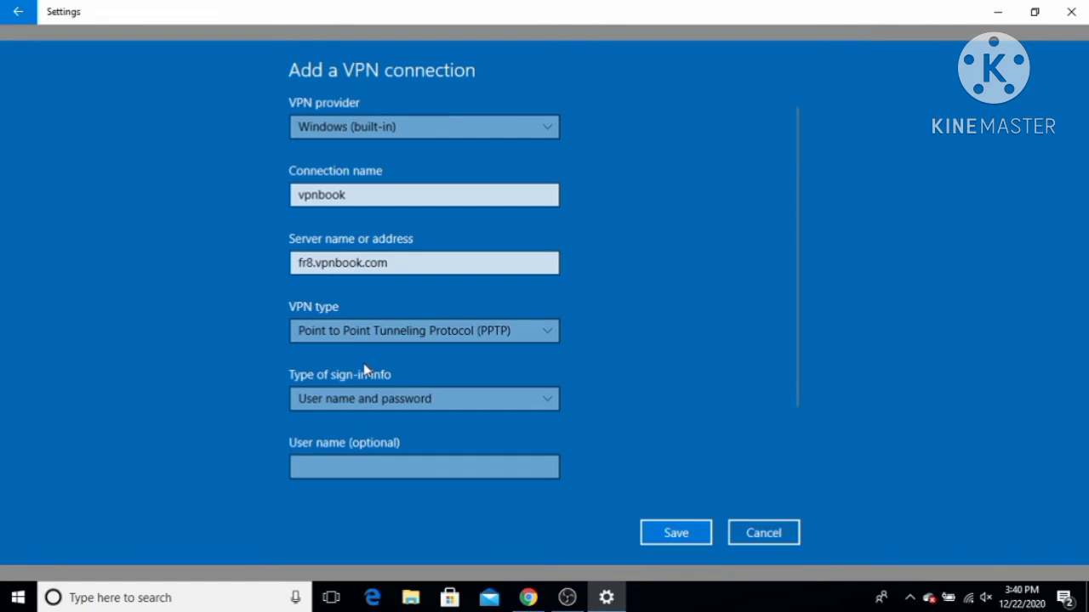
left_click(440, 403)
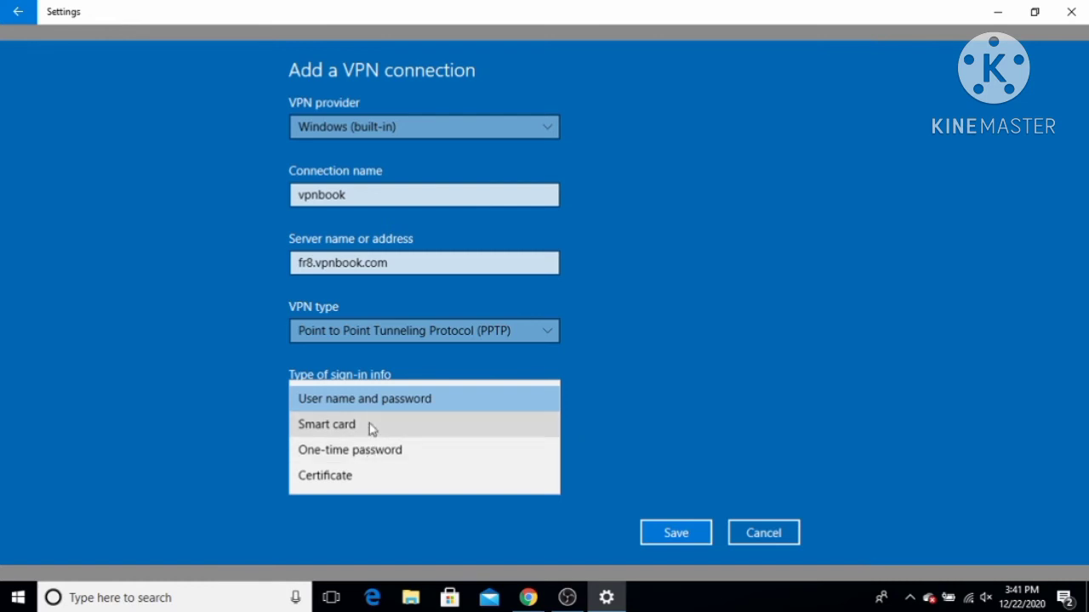
left_click(383, 401)
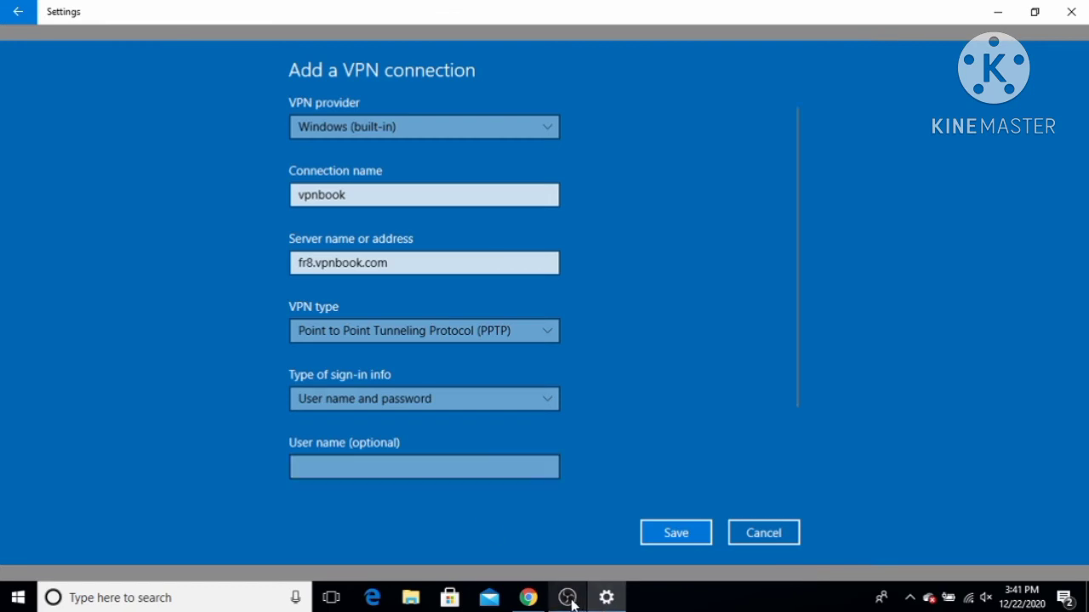
Save the new vpnbook VPN connection.
left_click(528, 598)
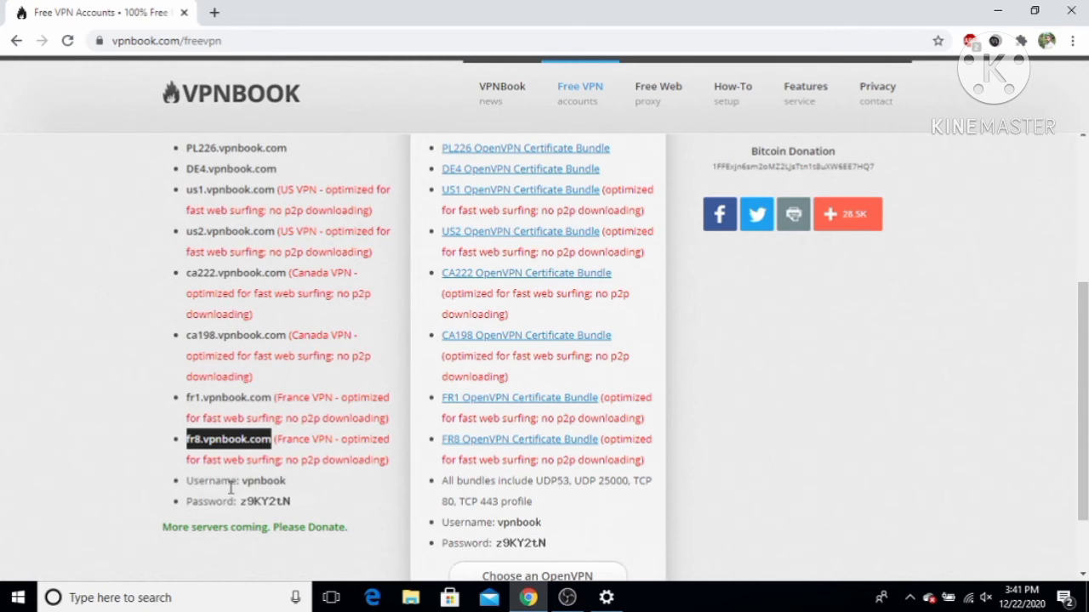
left_click(606, 598)
left_click(673, 544)
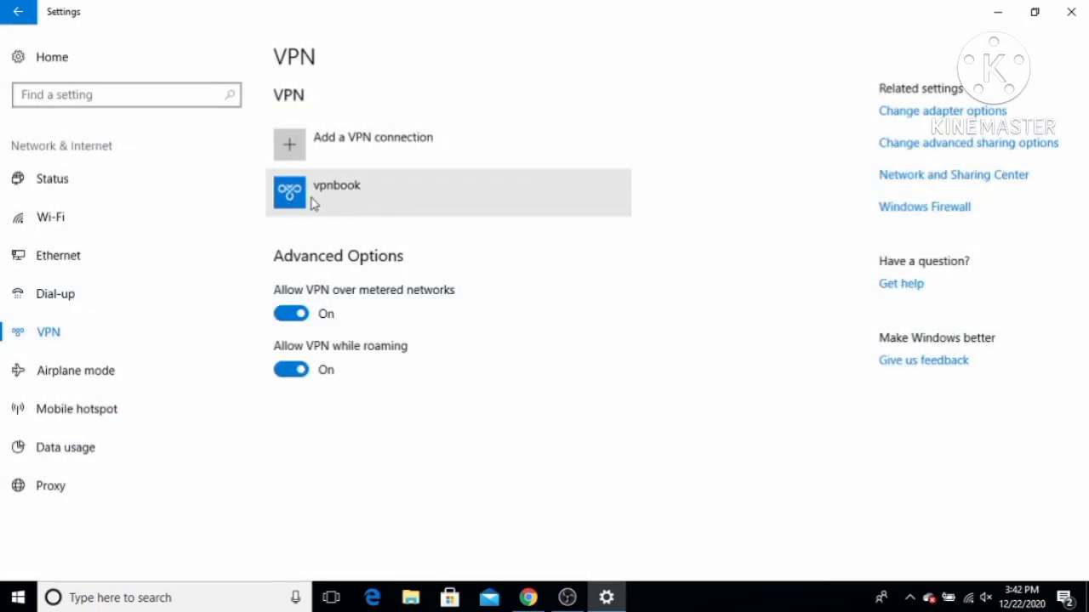
Connect vpnbook and paste the VPN user name copied from the VPNBook page.
left_click(359, 201)
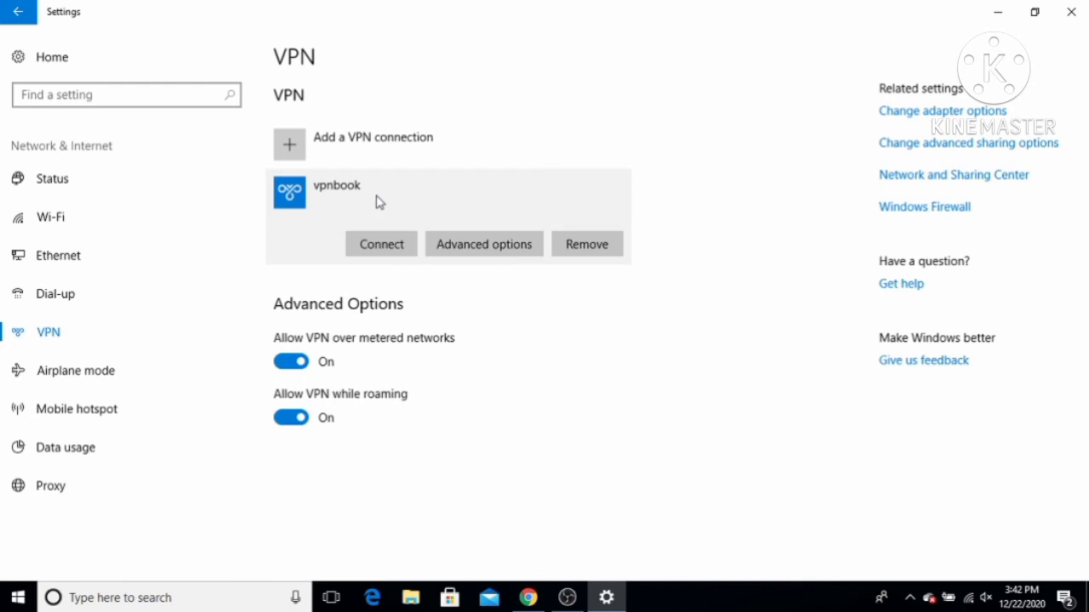
left_click(371, 246)
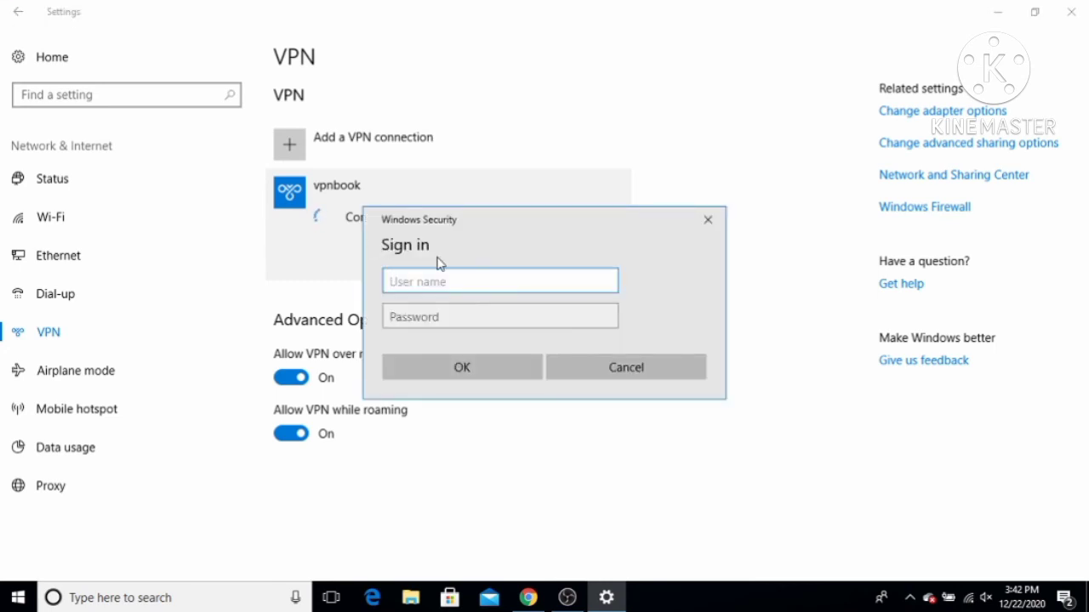
left_click(538, 603)
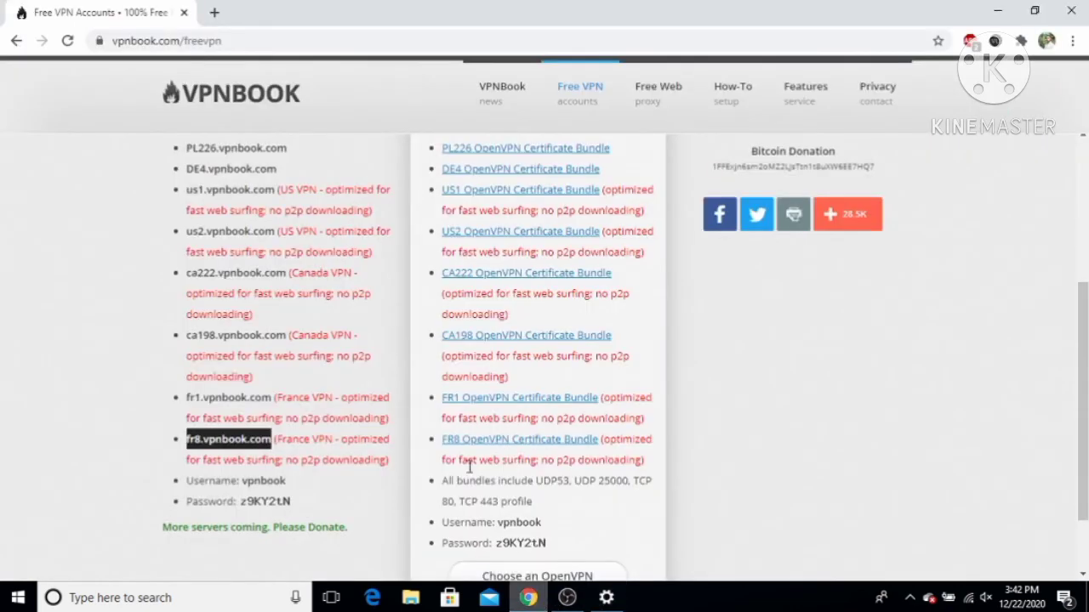
double_click(264, 481)
left_click(606, 598)
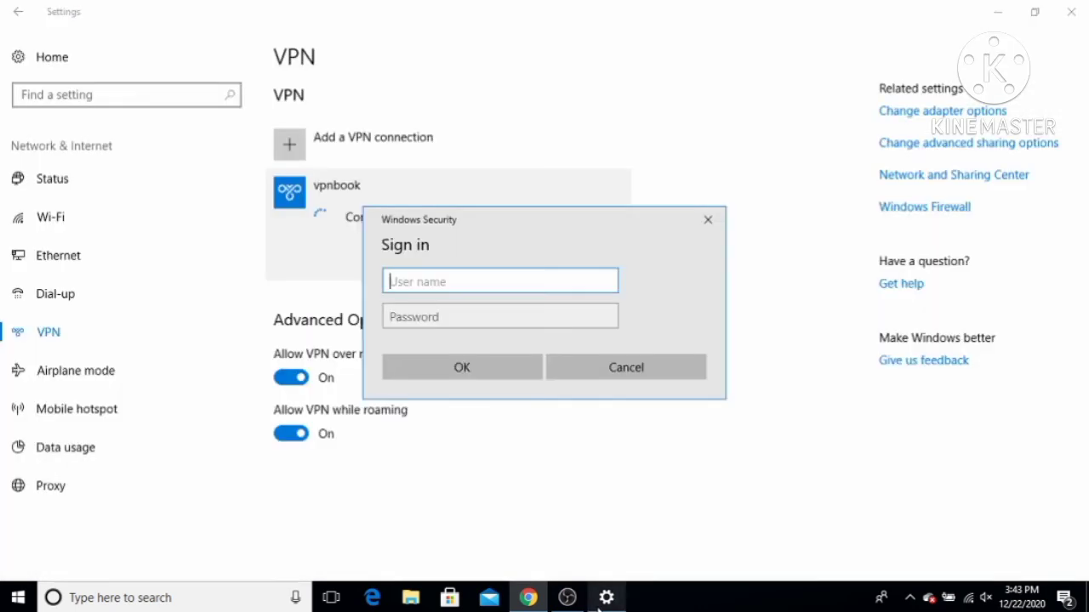
right_click(467, 283)
left_click(463, 267)
key("Tab")
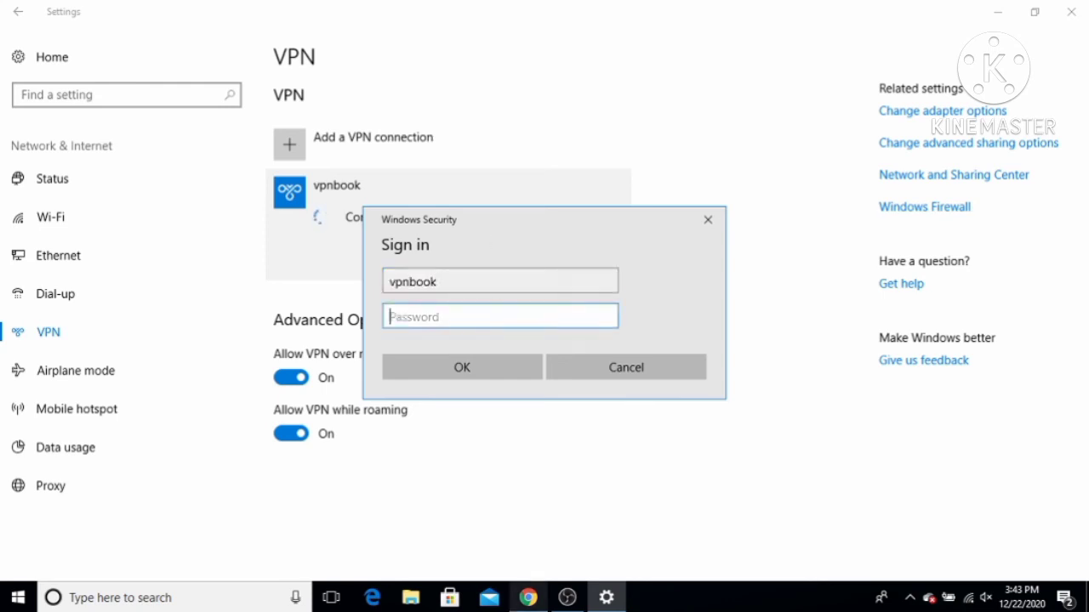
Enter the VPN password shown on the VPNBook page and submit the sign-in.
left_click(529, 598)
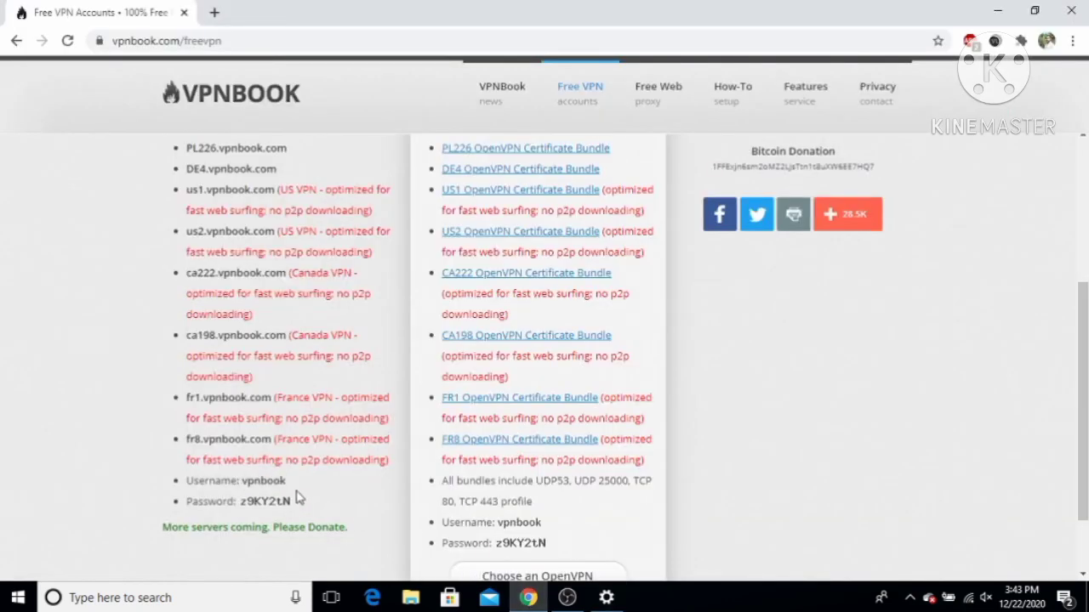
key("alt+Tab")
type("z9KY")
key("BackSpace")
type("Yxe7")
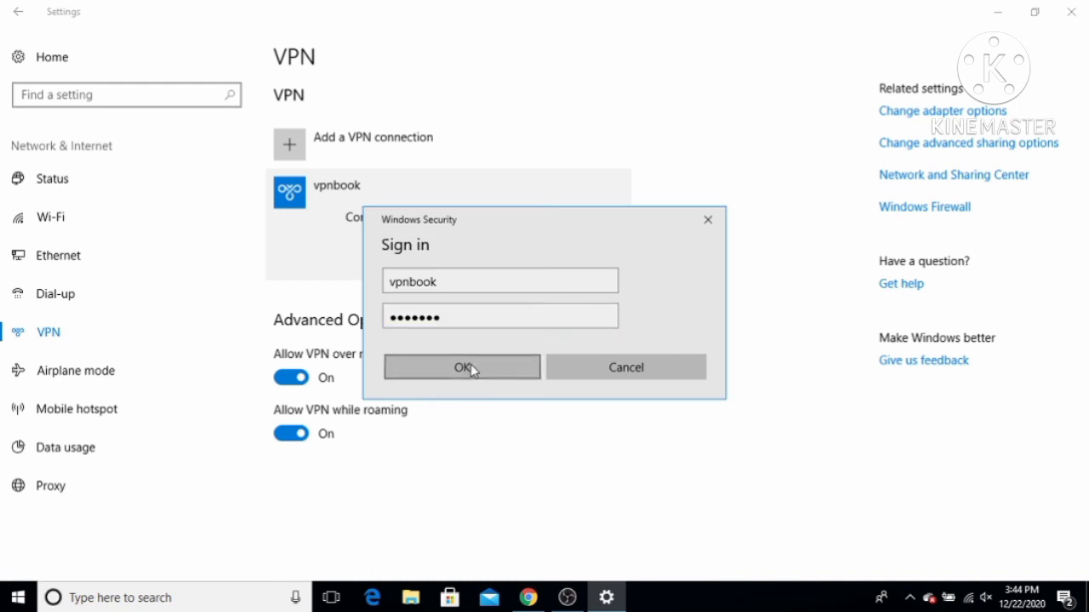
left_click(469, 368)
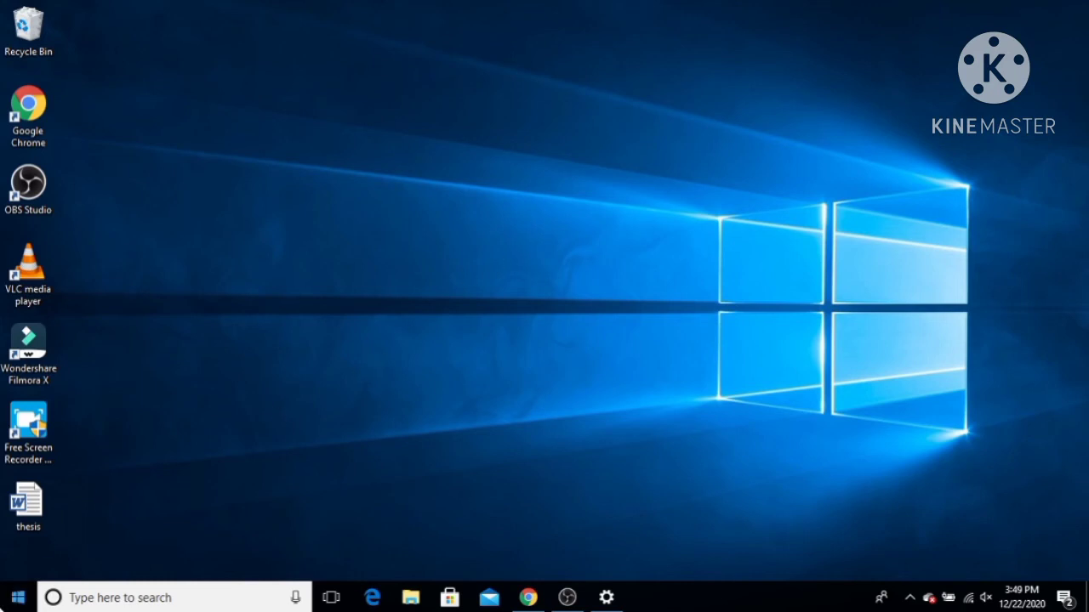
Remove the vpnbook connection and confirm the deletion.
left_click(18, 598)
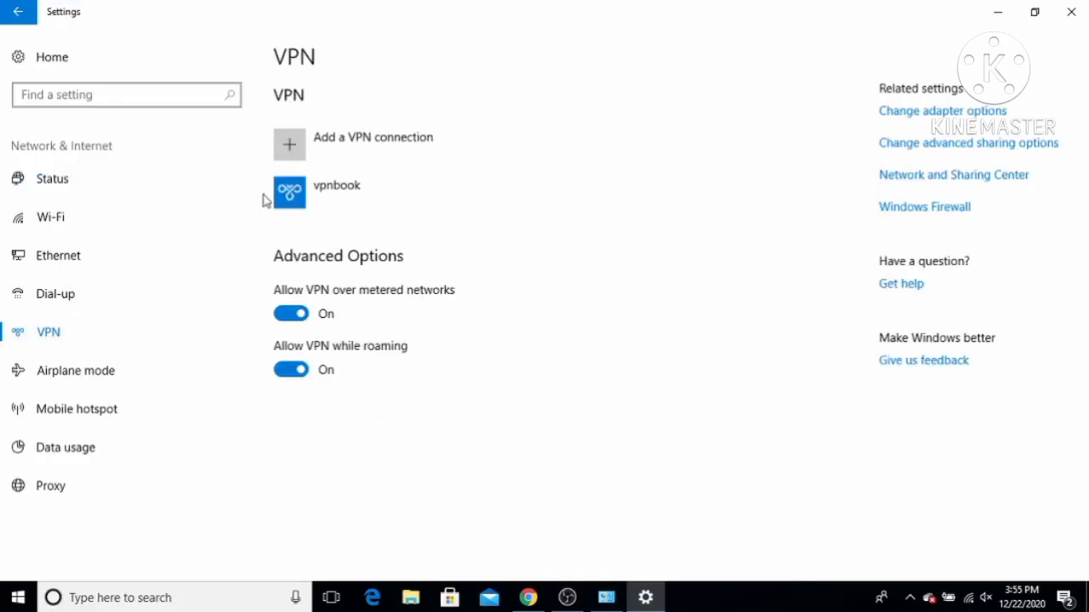
left_click(294, 204)
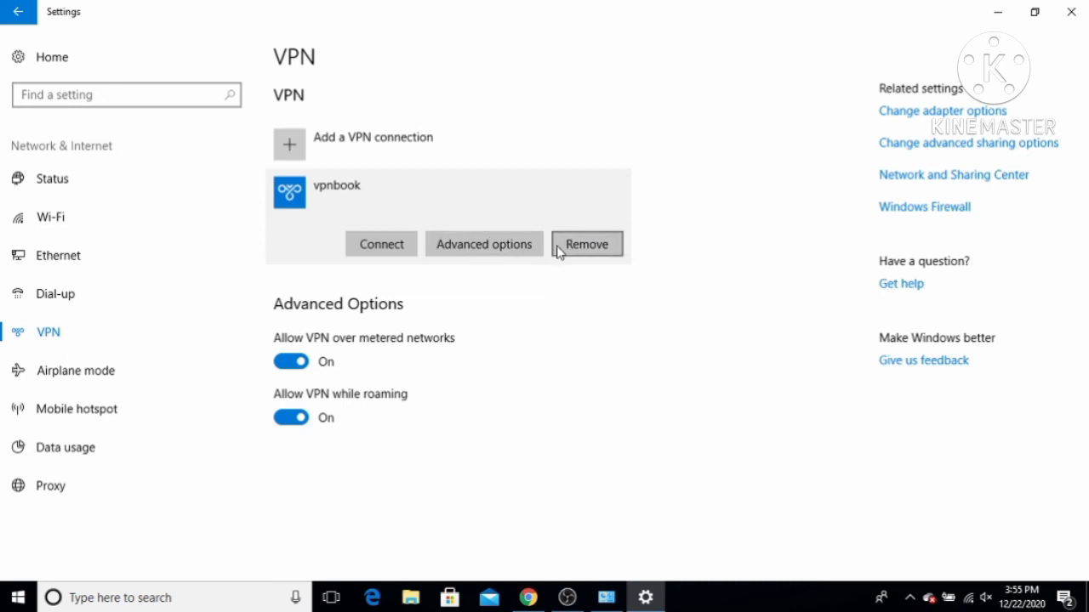
left_click(585, 246)
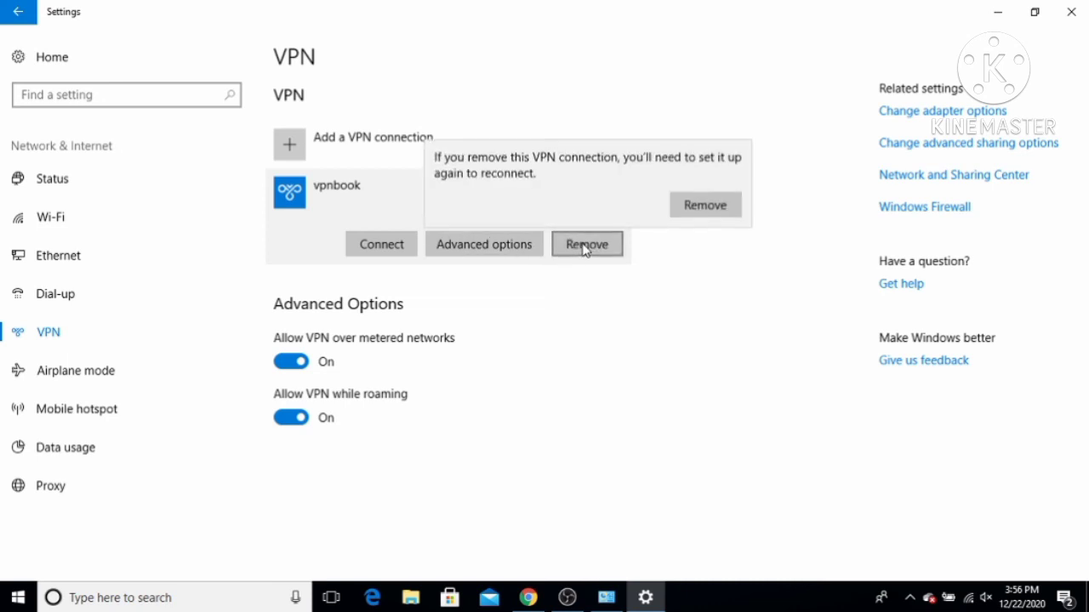
left_click(722, 213)
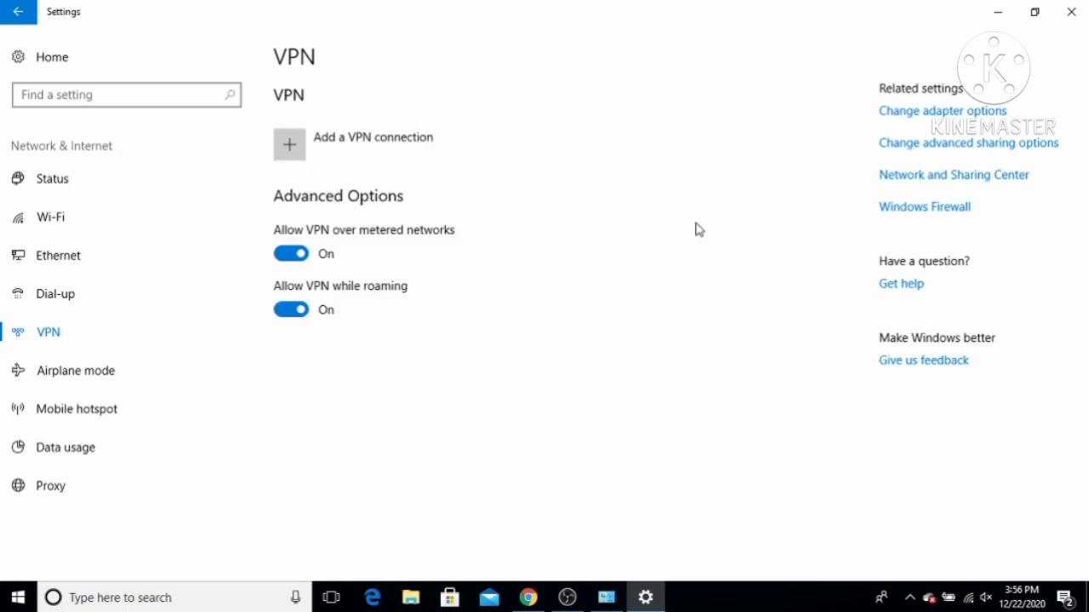